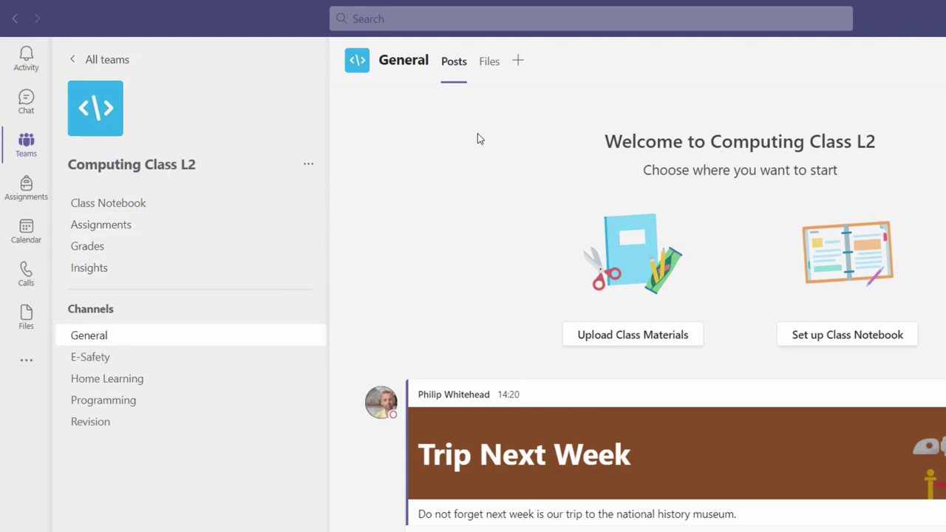
# Browse the apps available to add as channel tabs, then close the list without adding one.
pyautogui.click(334, 62)
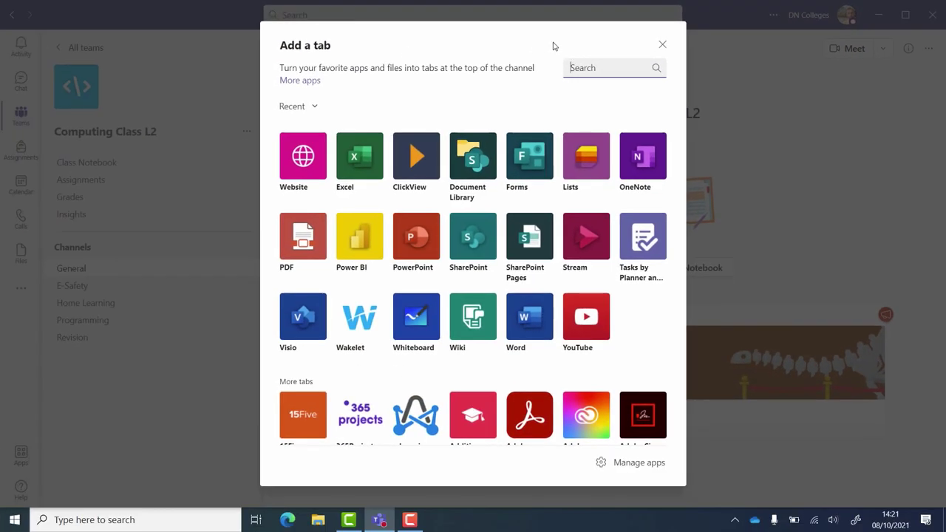
pyautogui.click(664, 45)
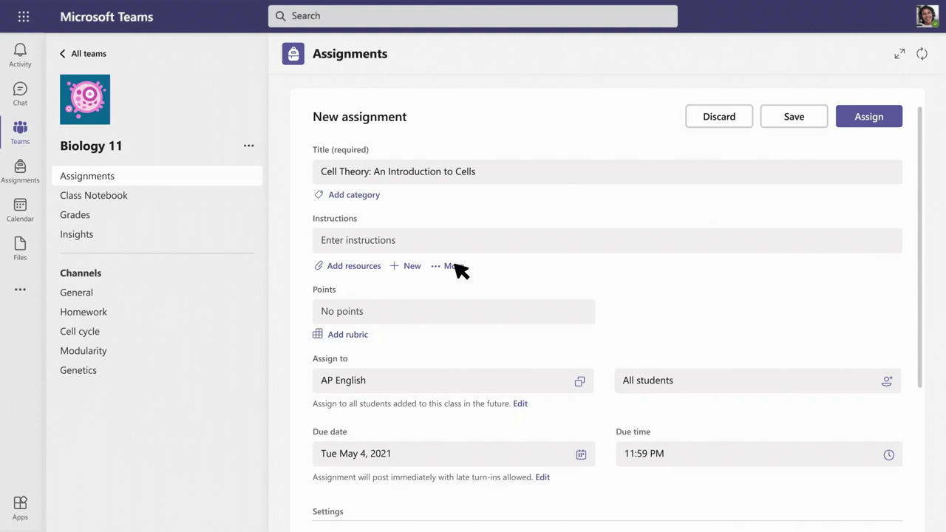
# Link Nearpod's 'Cell Theory: An Introduction to Cells' lesson to the assignment, save it, and assign it.
pyautogui.click(455, 266)
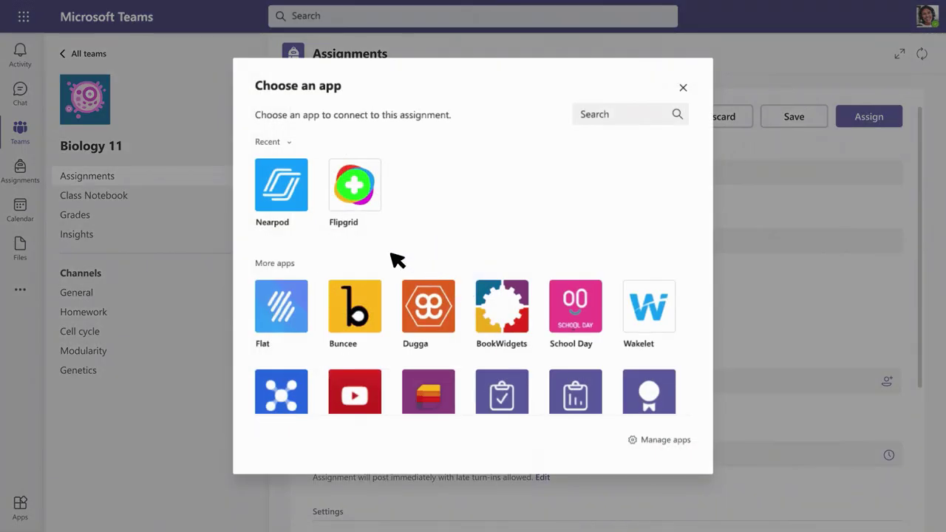
pyautogui.click(281, 186)
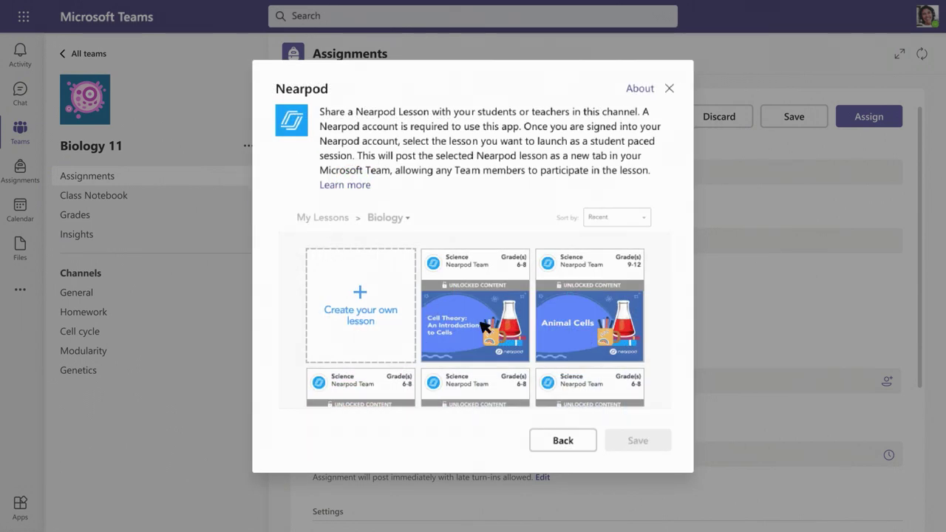
pyautogui.click(478, 323)
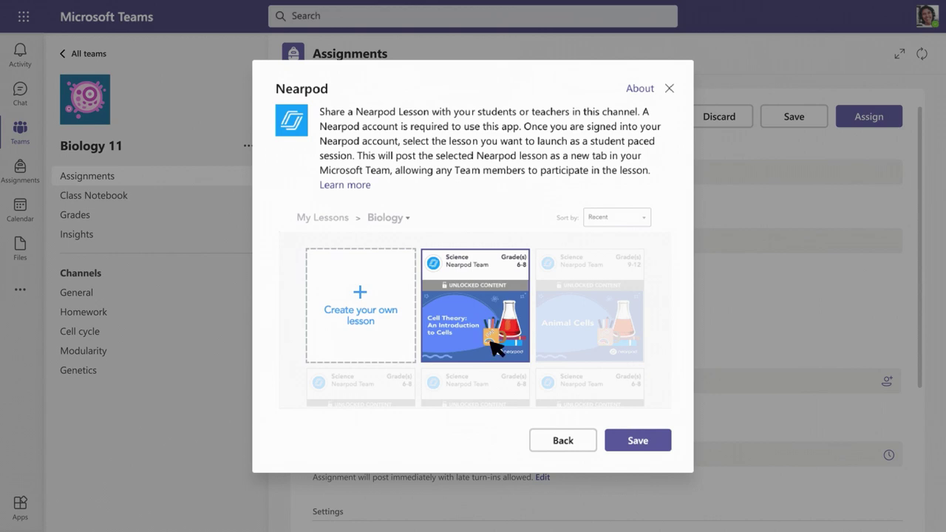
pyautogui.click(640, 442)
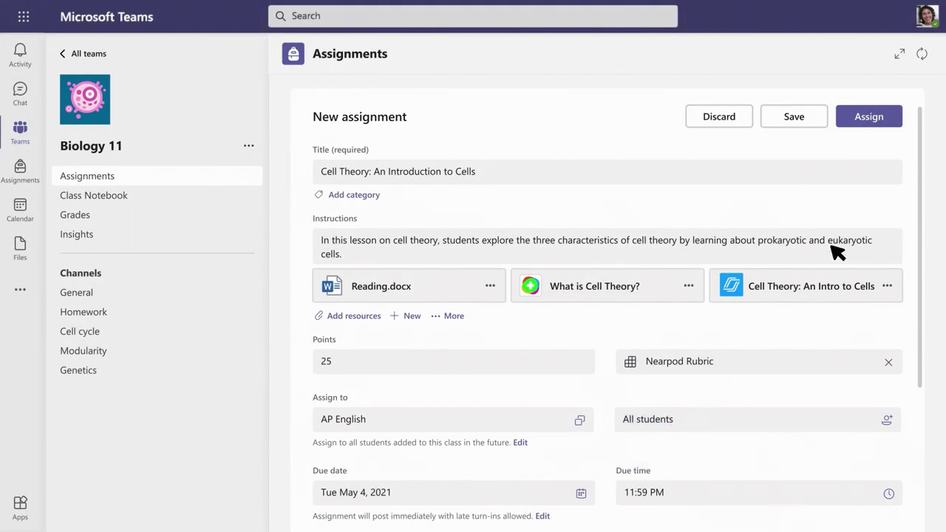
pyautogui.click(863, 114)
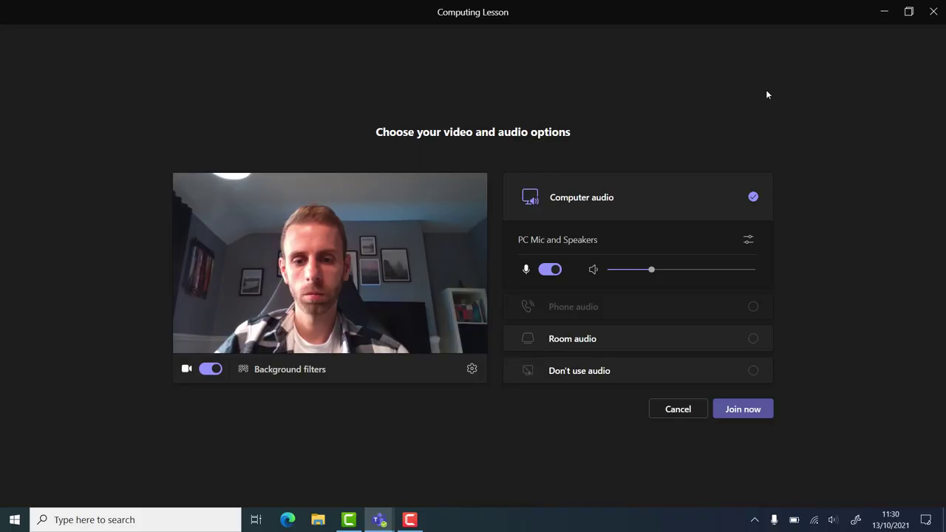
# Join the Computing Lesson meeting and share Microsoft Whiteboard from the Share content options.
pyautogui.click(750, 411)
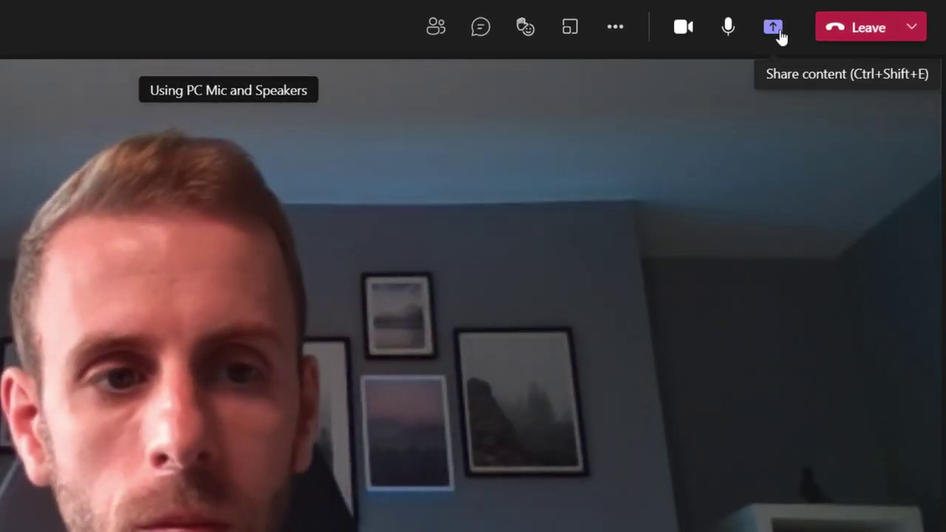
pyautogui.click(778, 31)
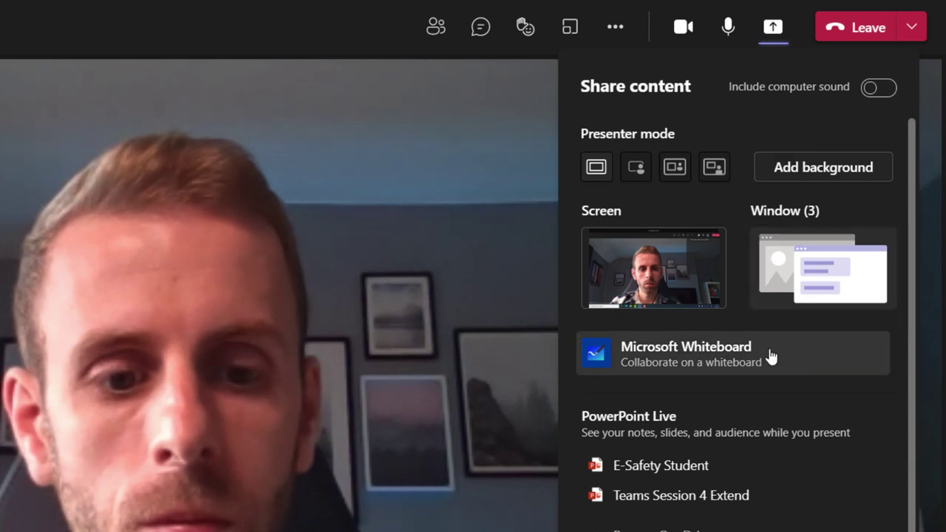
pyautogui.click(771, 356)
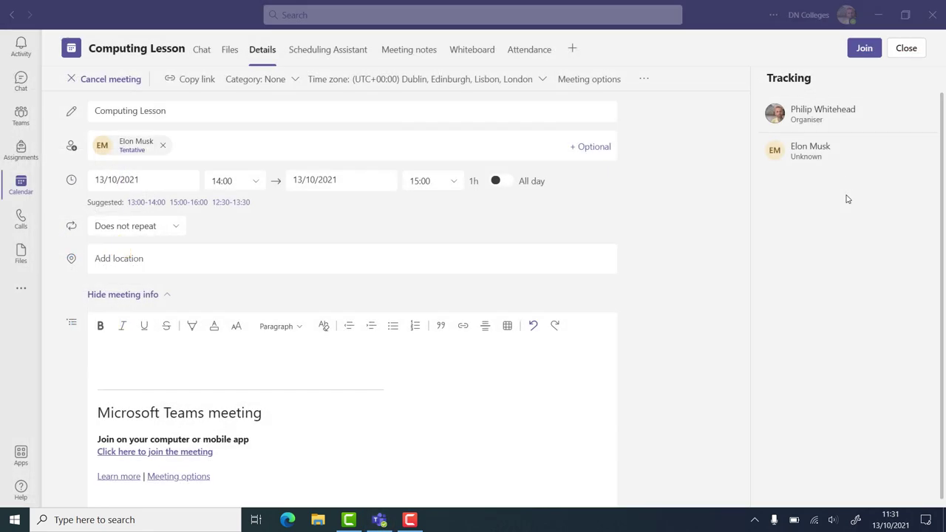
# View the Computing Lesson meeting's Whiteboard tab, then its Attendance tab.
pyautogui.click(475, 51)
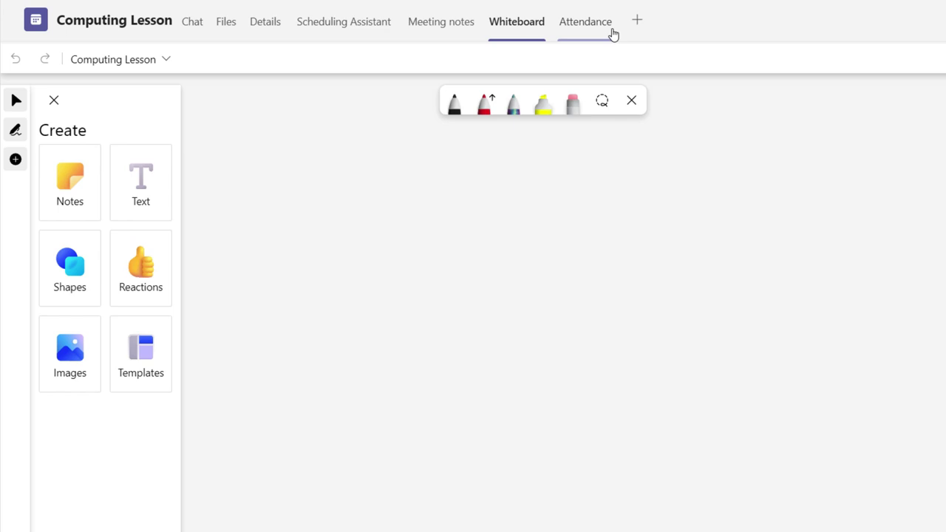
pyautogui.click(613, 35)
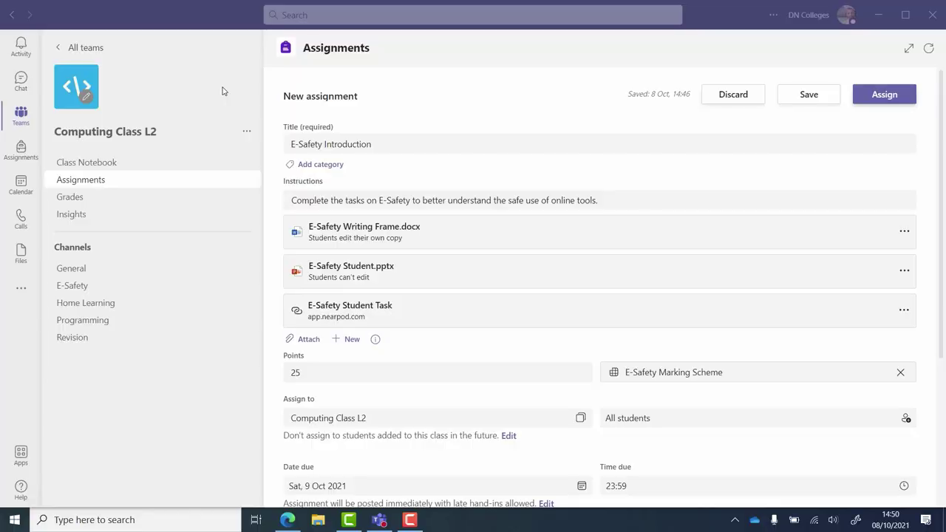
pyautogui.scroll(-5, 269, 88)
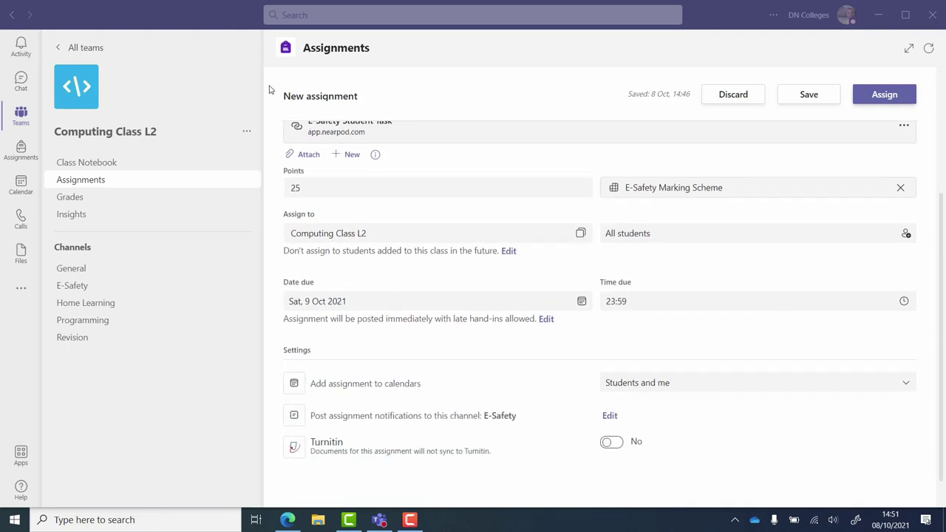
pyautogui.click(820, 237)
pyautogui.click(820, 237)
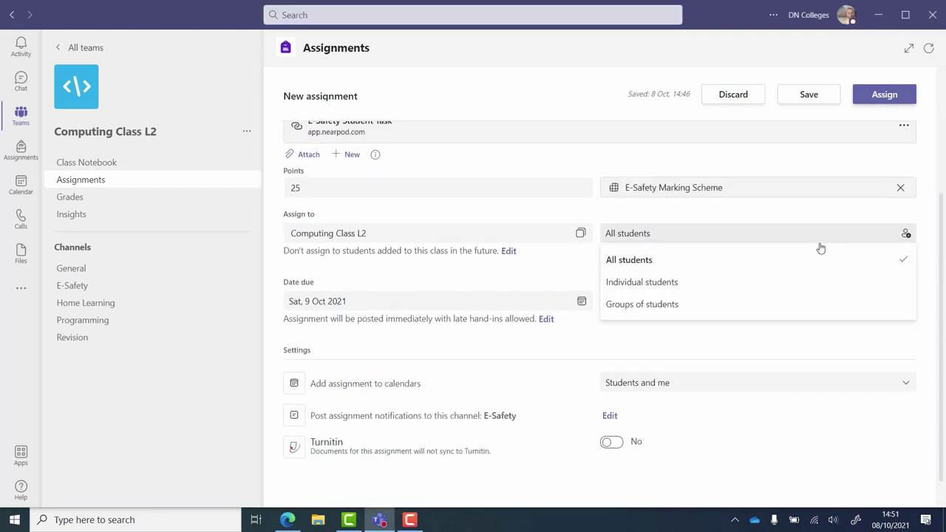
pyautogui.click(816, 302)
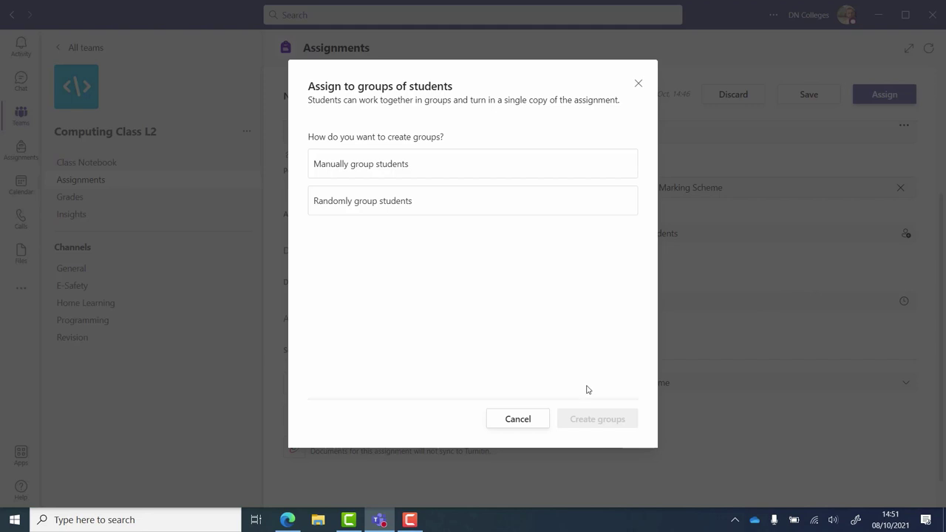
pyautogui.click(519, 419)
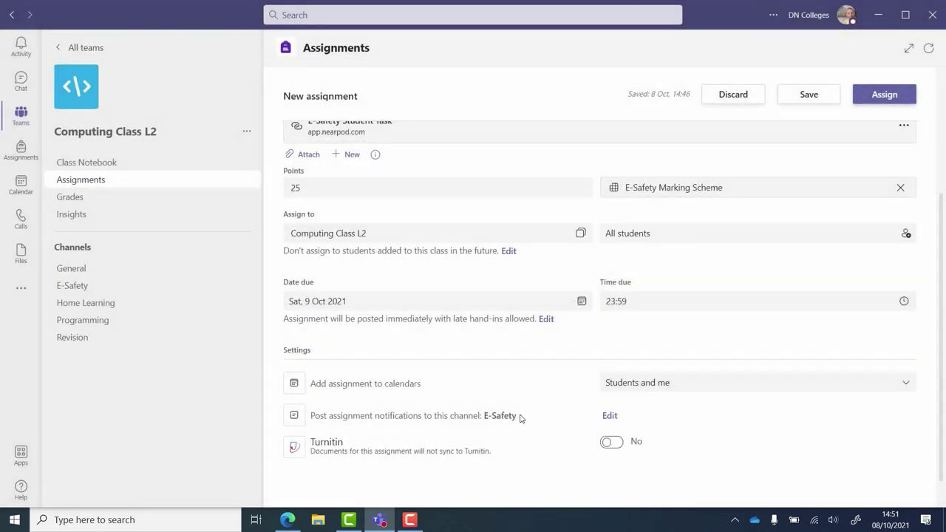
pyautogui.click(712, 390)
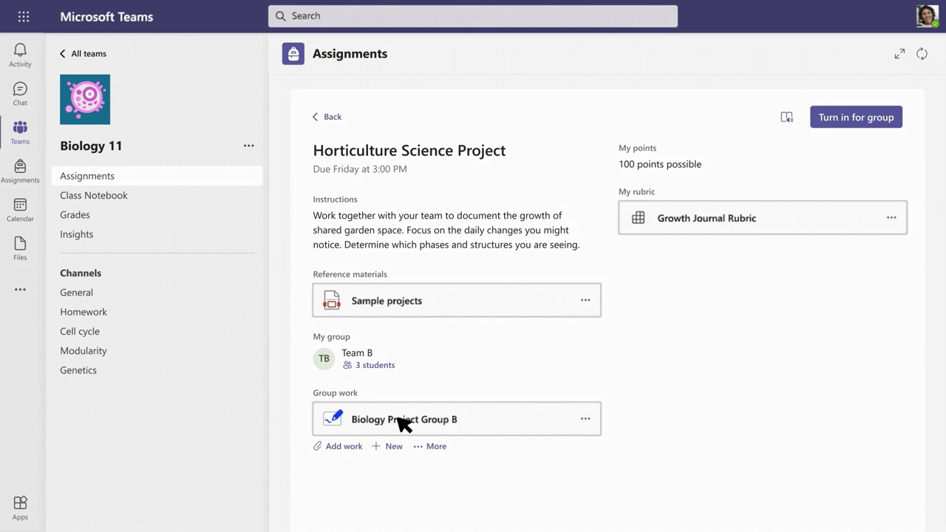
# Review the Group B whiteboard, close it, and turn in the Horticulture Science Project for the group.
pyautogui.click(403, 421)
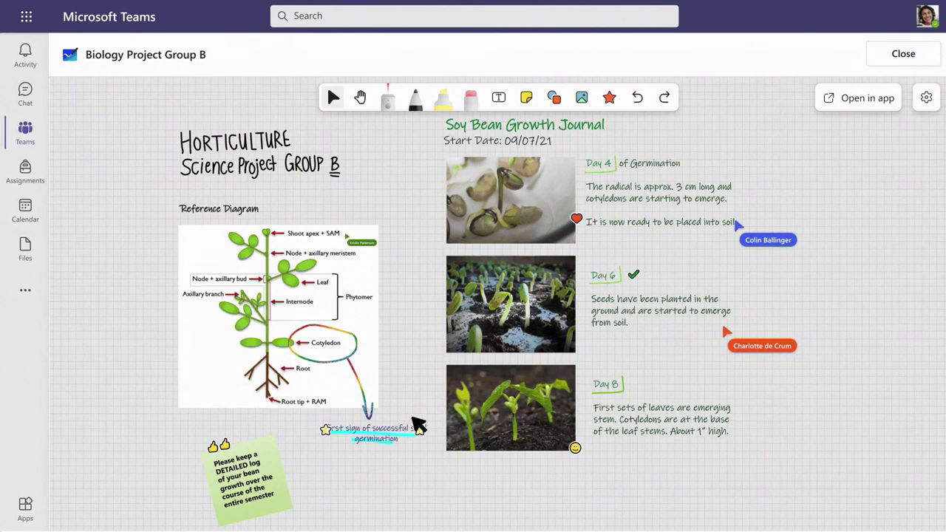
pyautogui.click(902, 52)
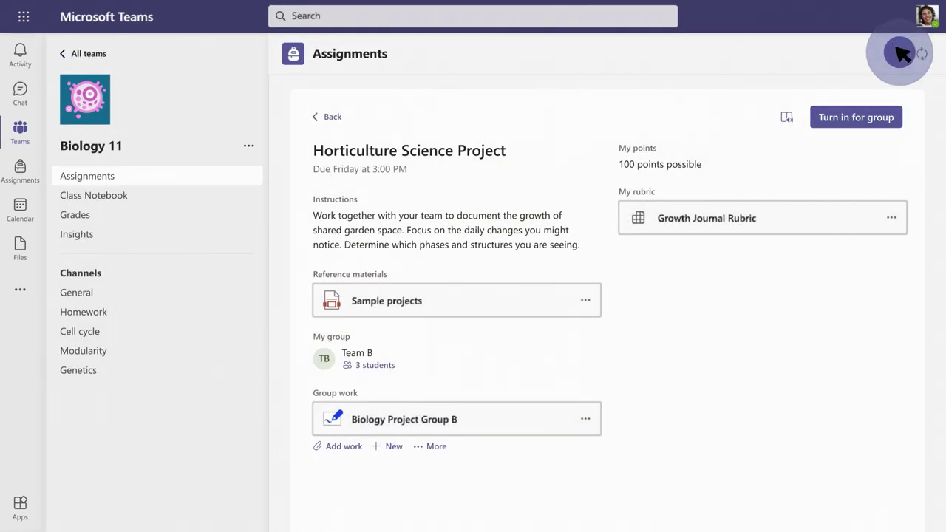
pyautogui.click(869, 116)
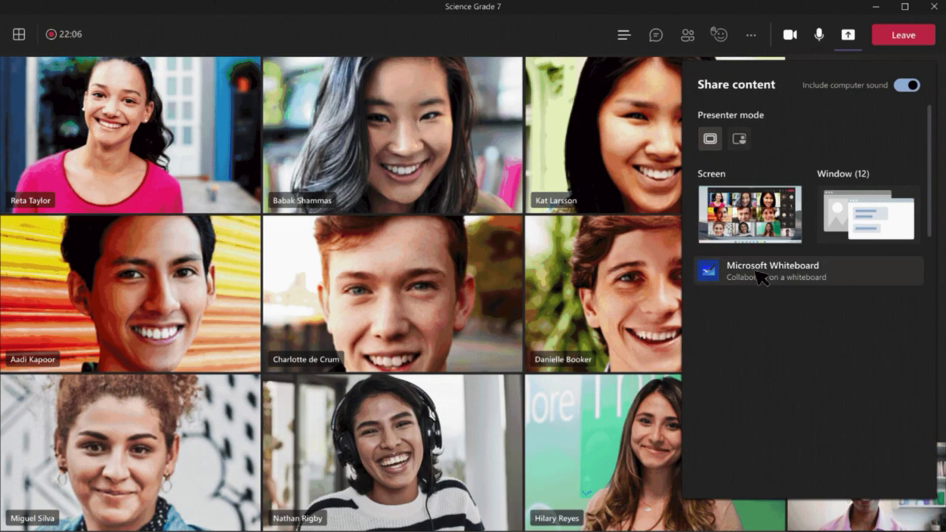
# Share a Whiteboard and mark the decay series with a red circle and an arrow below 206 Pb.
pyautogui.click(761, 275)
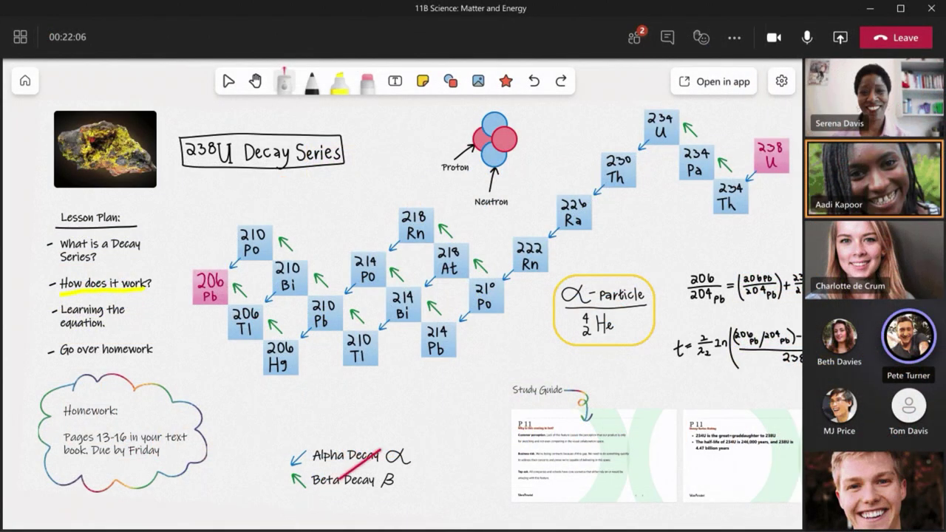
pyautogui.moveTo(511, 346)
pyautogui.mouseDown()
pyautogui.moveTo(504, 260)
pyautogui.moveTo(355, 420)
pyautogui.moveTo(244, 408)
pyautogui.moveTo(516, 248)
pyautogui.mouseUp()
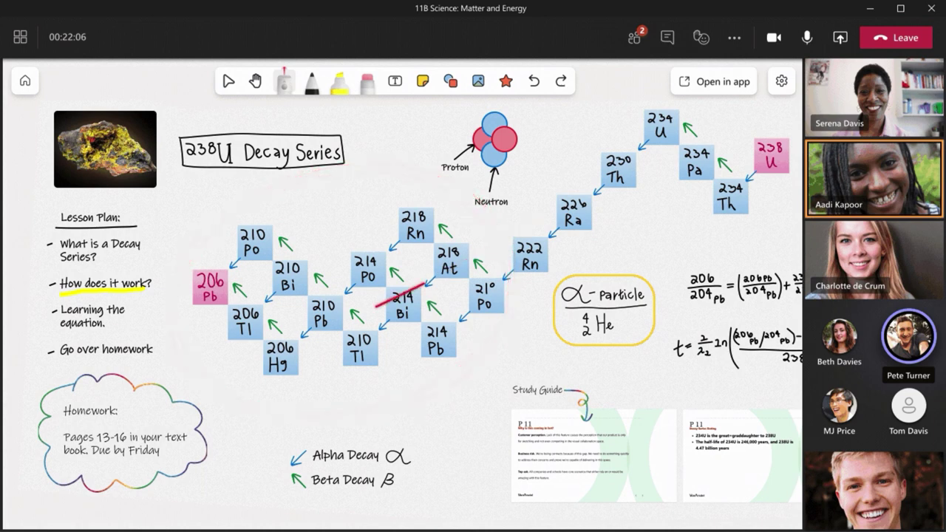
pyautogui.moveTo(208, 359)
pyautogui.mouseDown()
pyautogui.moveTo(209, 320)
pyautogui.moveTo(198, 323)
pyautogui.moveTo(218, 323)
pyautogui.mouseUp()
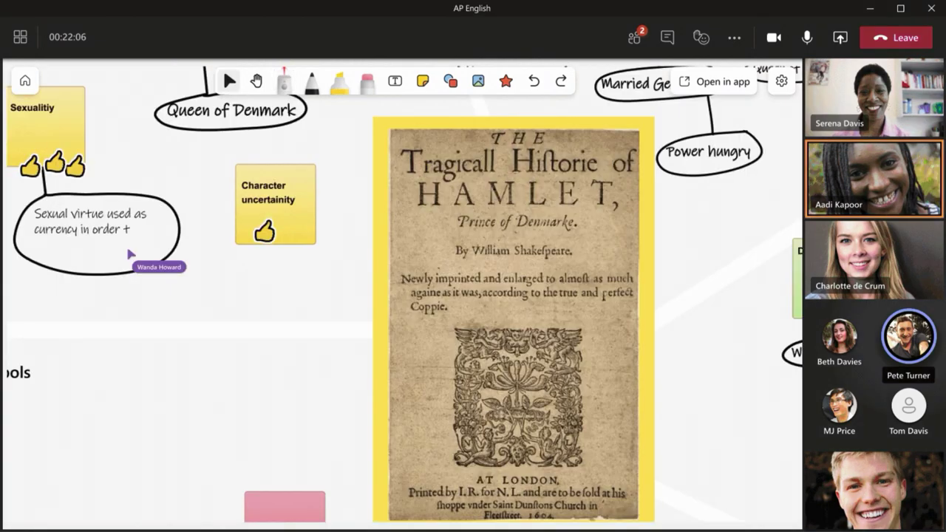
# Scroll around the Whiteboard canvas to see the Group A–D Hamlet boards together.
pyautogui.scroll(-5, 403, 296)
pyautogui.scroll(-5, 402, 296)
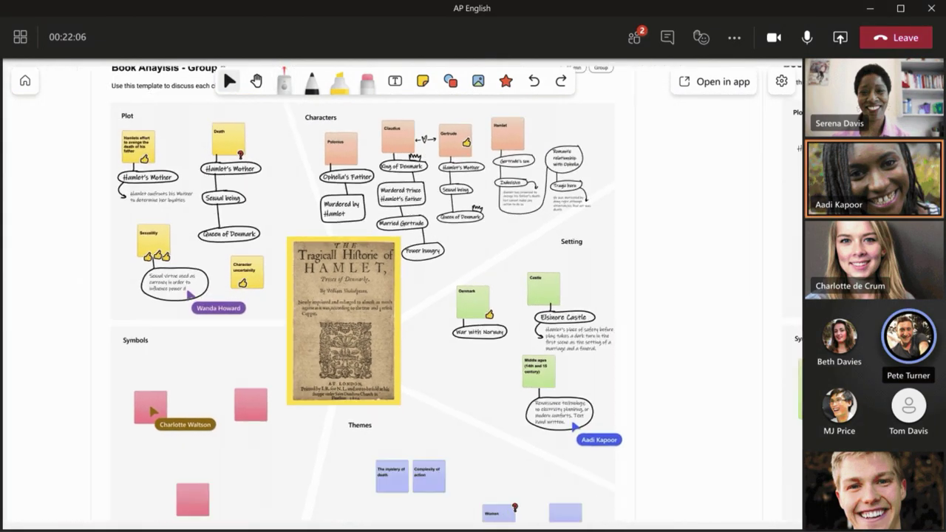
pyautogui.hscroll(5, 403, 296)
pyautogui.scroll(2, 403, 296)
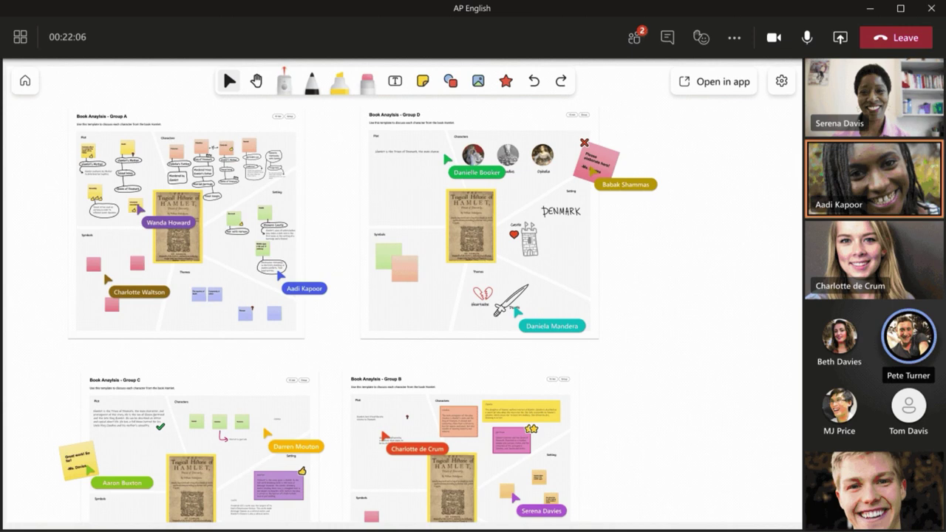
pyautogui.scroll(-4, 403, 295)
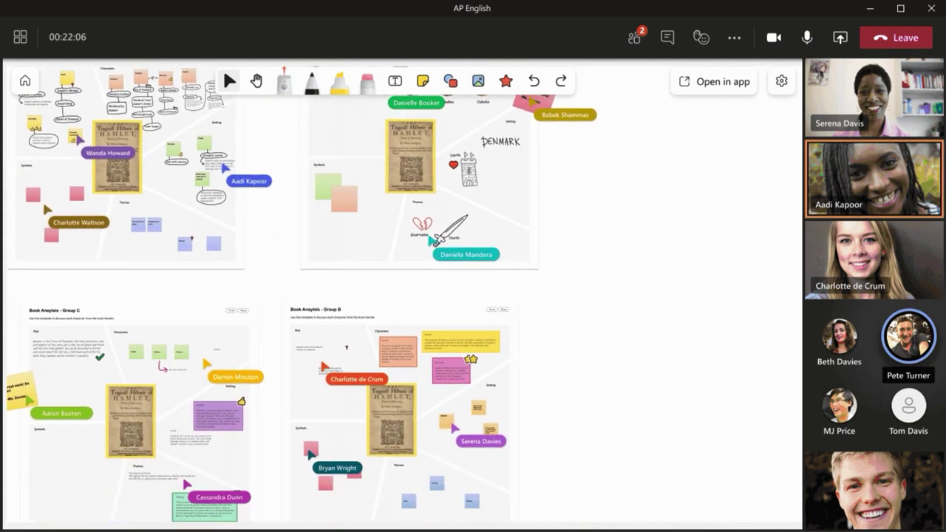
pyautogui.scroll(5, 392, 370)
pyautogui.scroll(3, 395, 326)
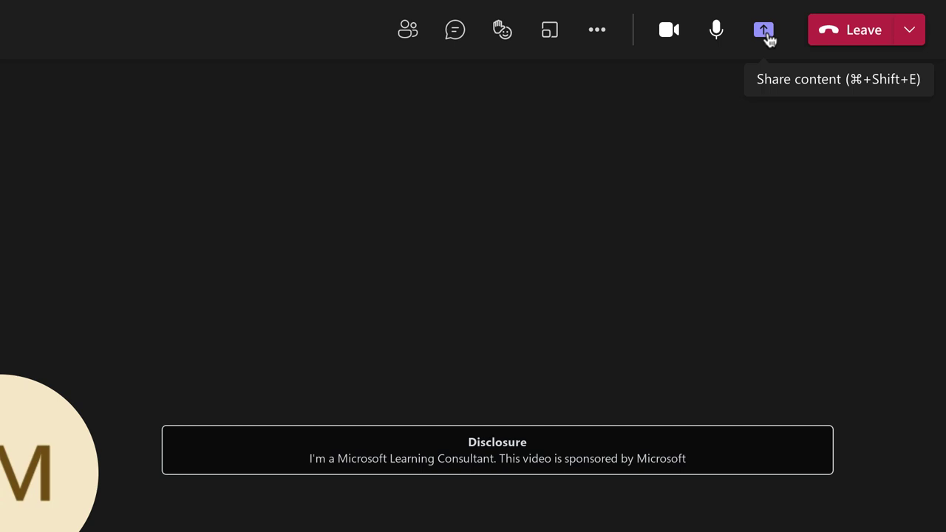
# Share the browser window about new Teams features.
pyautogui.click(768, 39)
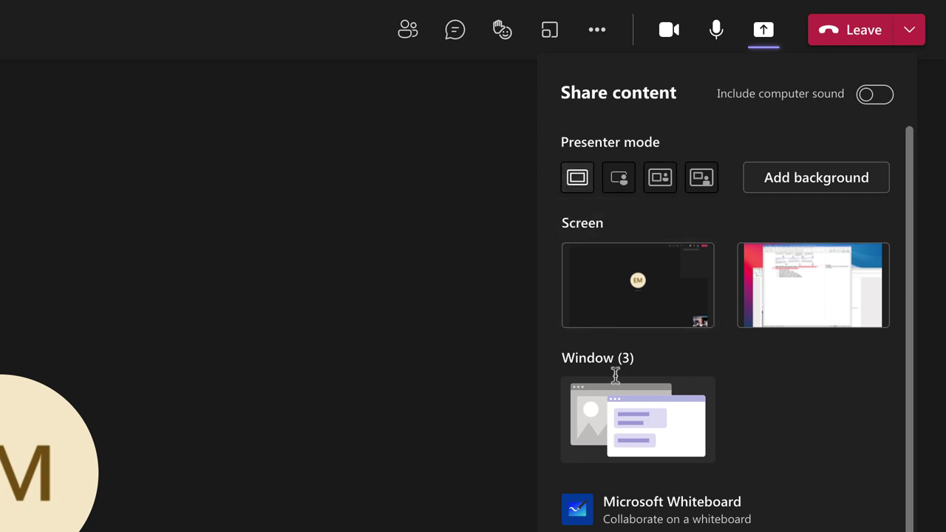
pyautogui.click(623, 410)
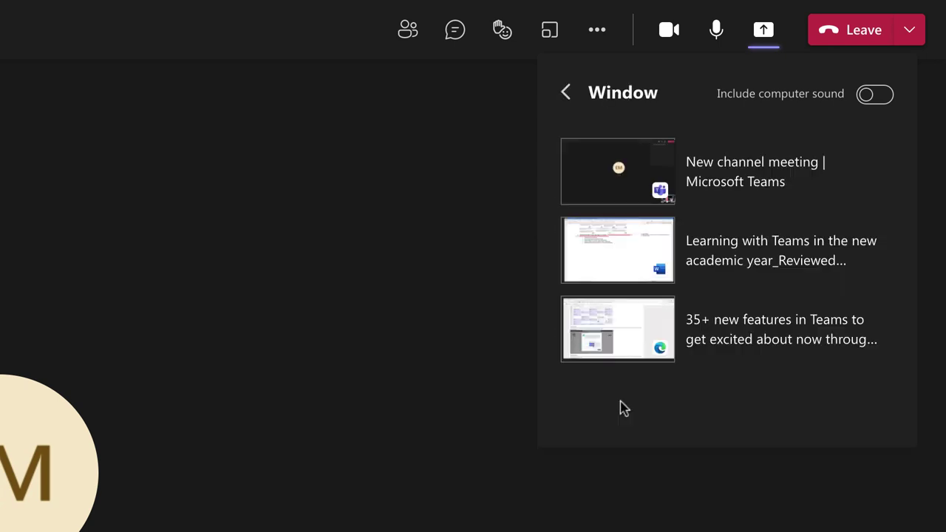
pyautogui.click(621, 316)
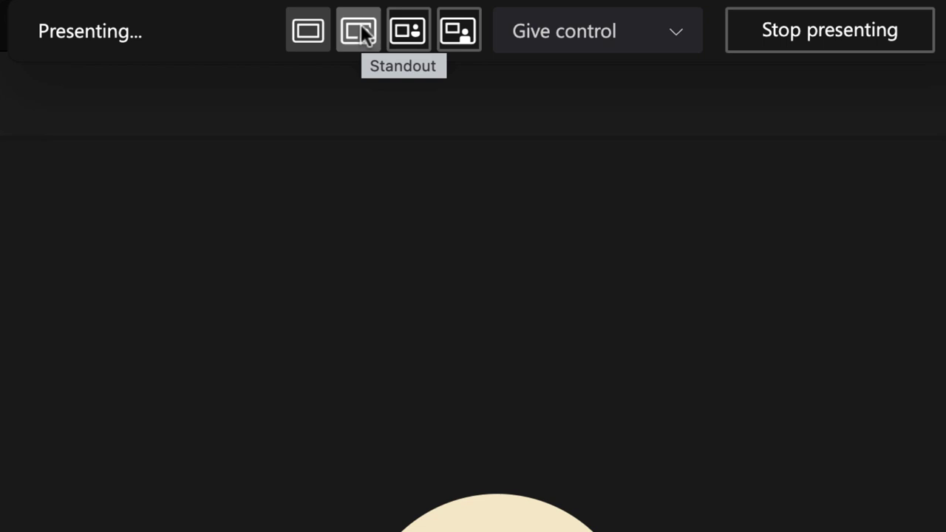
# Try the Standout and side-by-side presenter modes, ending in Reporter mode.
pyautogui.click(360, 31)
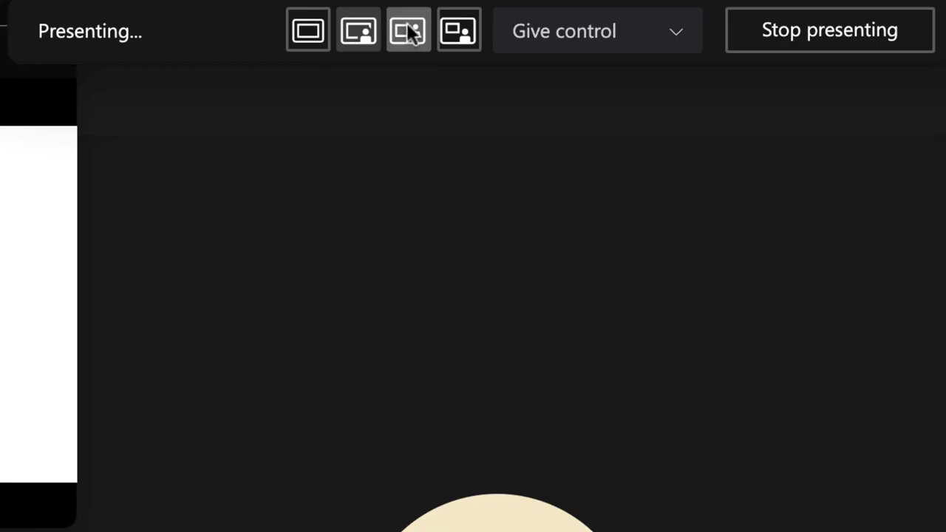
pyautogui.click(409, 31)
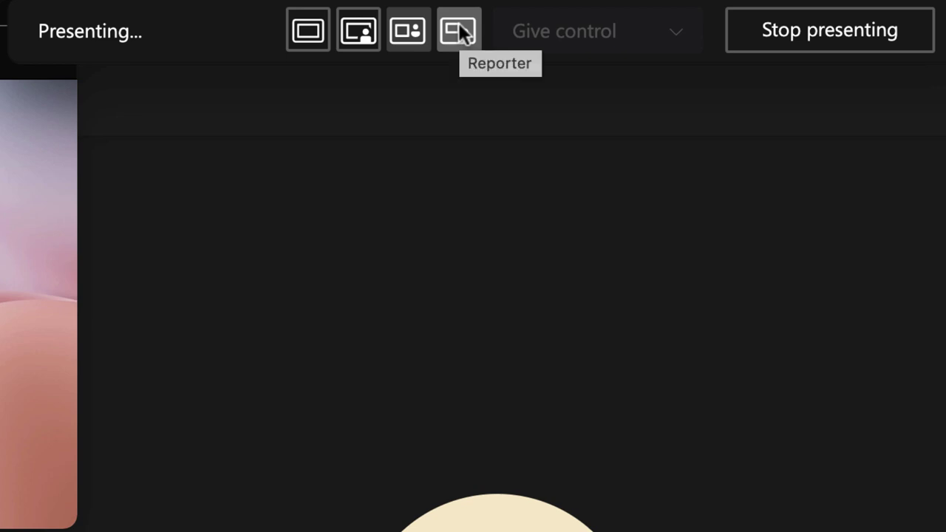
pyautogui.click(458, 31)
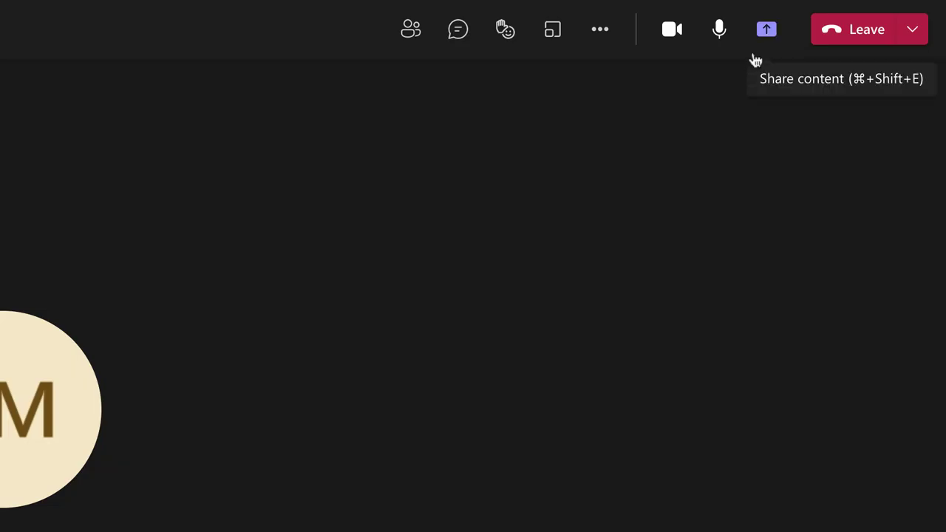
# Present the Teams Session 4 Extend deck via PowerPoint Live in Content only mode.
pyautogui.click(765, 33)
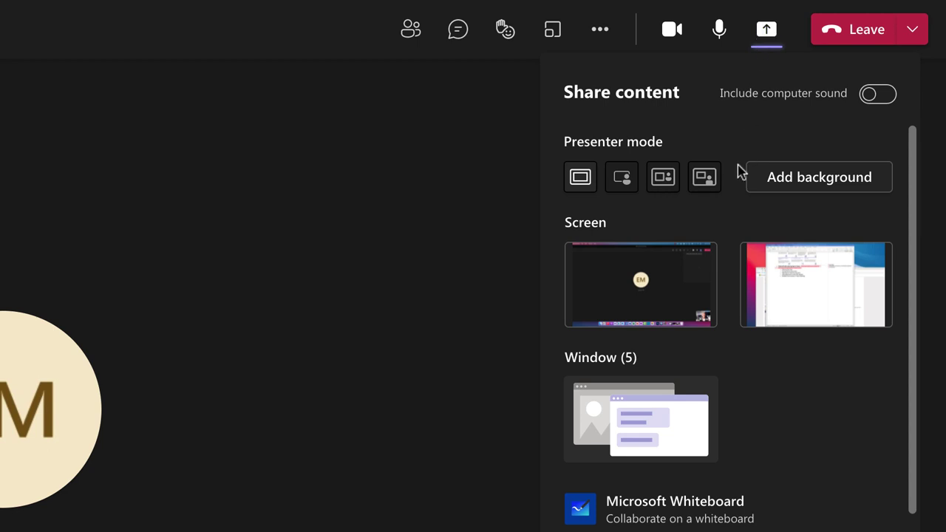
pyautogui.scroll(-4, 750, 342)
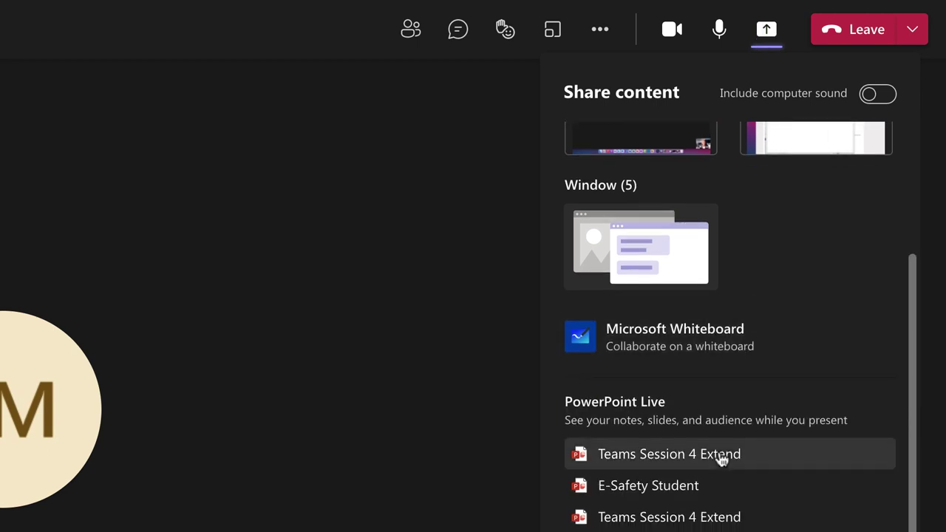
pyautogui.click(721, 457)
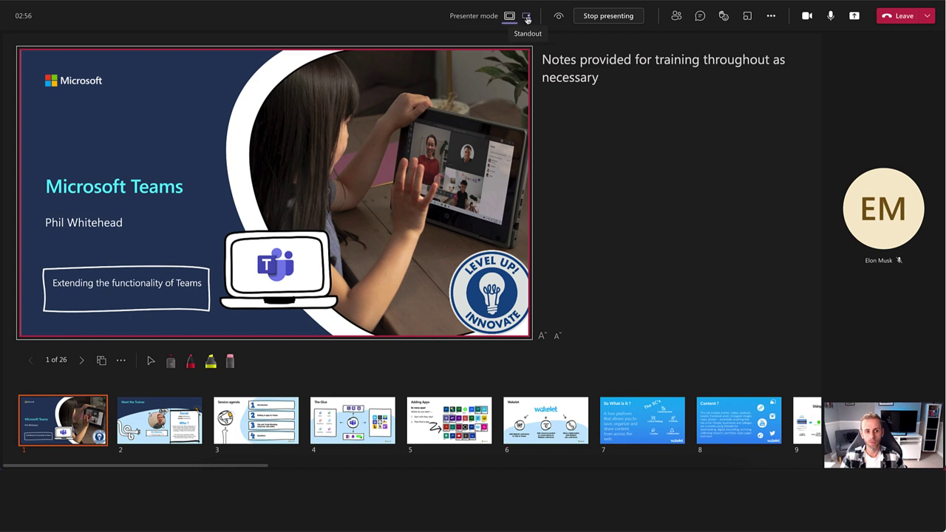
pyautogui.click(527, 16)
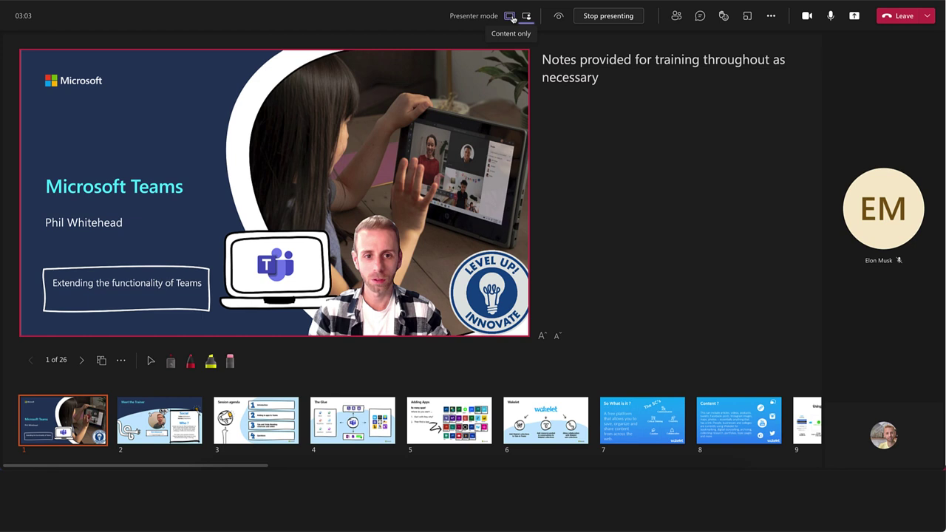
pyautogui.click(510, 16)
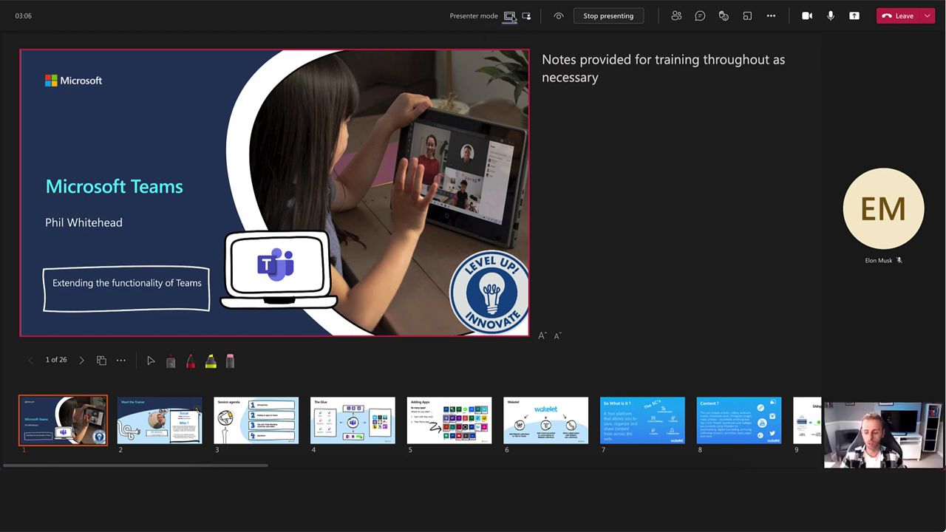
# Translate the slides into Español and back to English, then switch to the laser pointer.
pyautogui.click(121, 361)
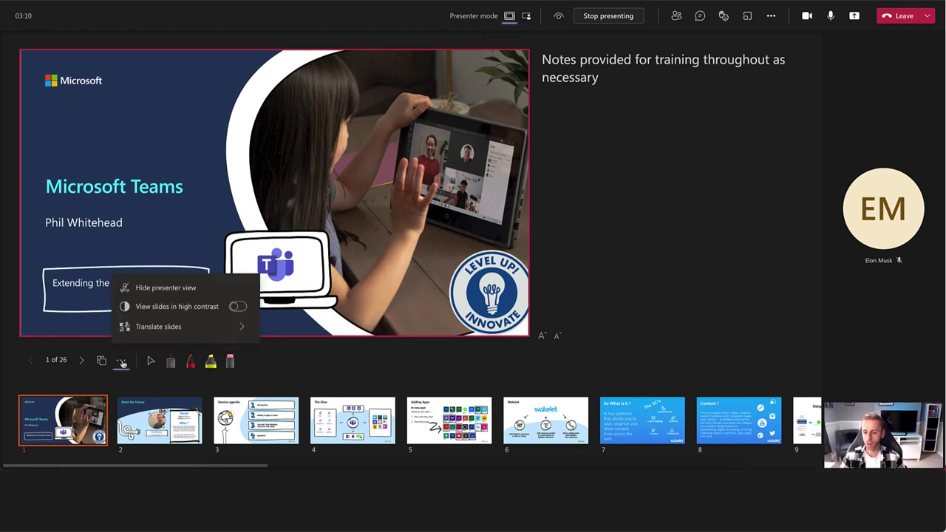
pyautogui.moveTo(222, 326)
pyautogui.click(289, 268)
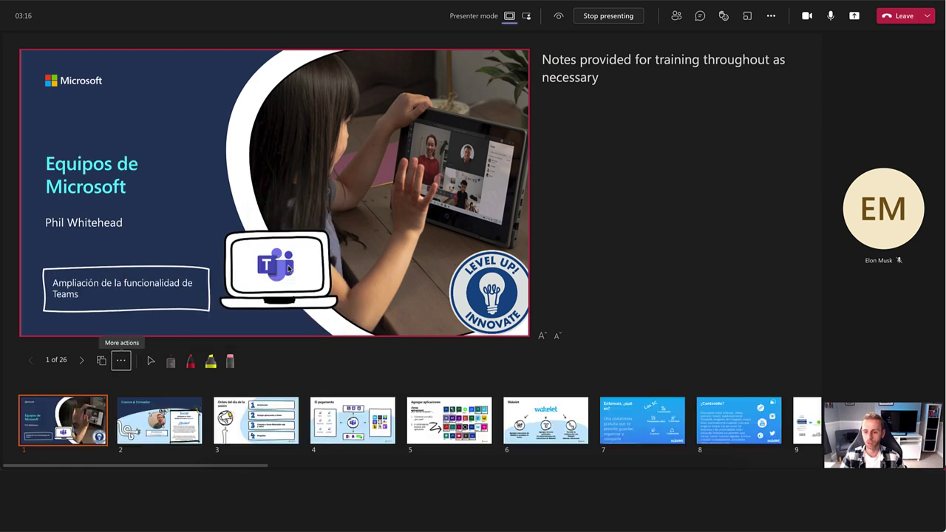
pyautogui.click(122, 361)
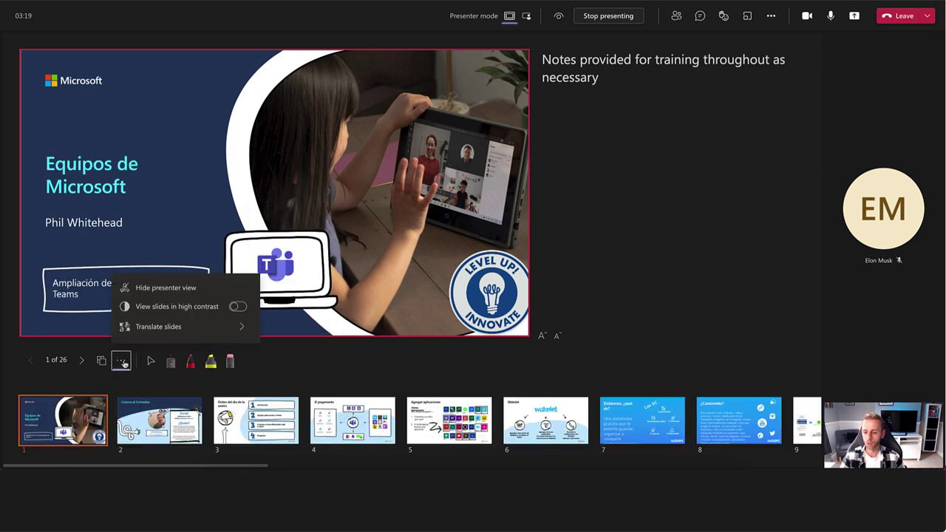
pyautogui.moveTo(222, 326)
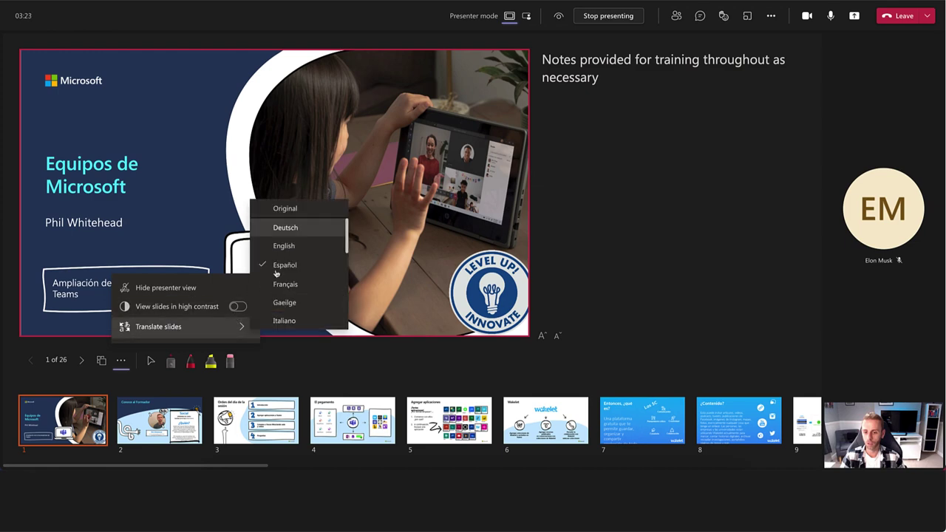
pyautogui.click(296, 246)
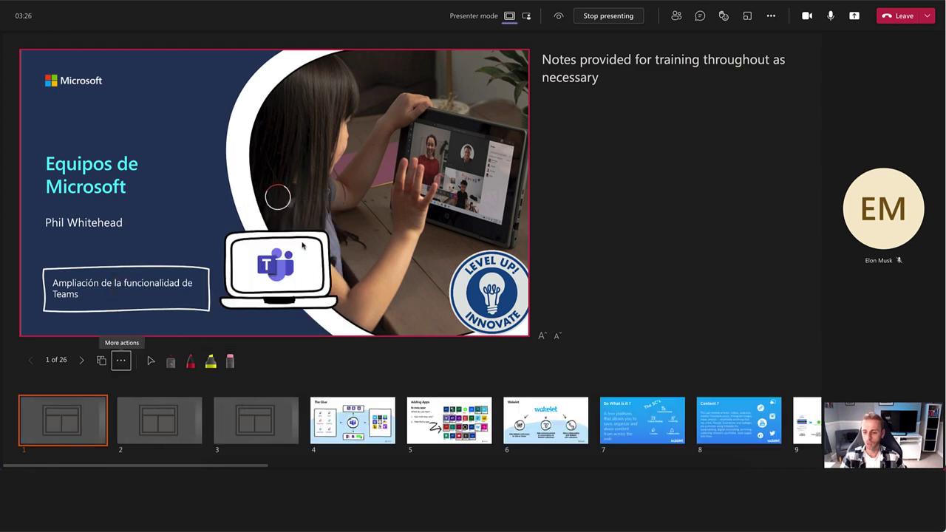
pyautogui.click(171, 361)
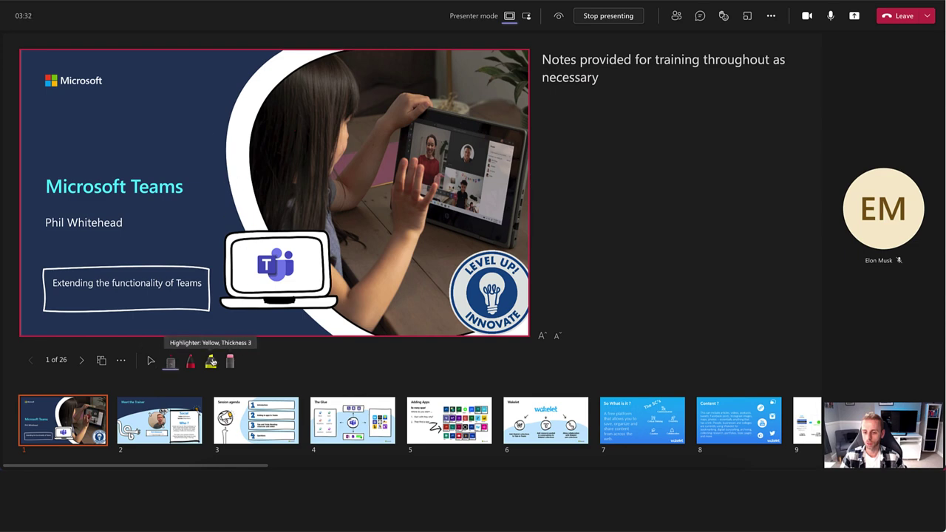